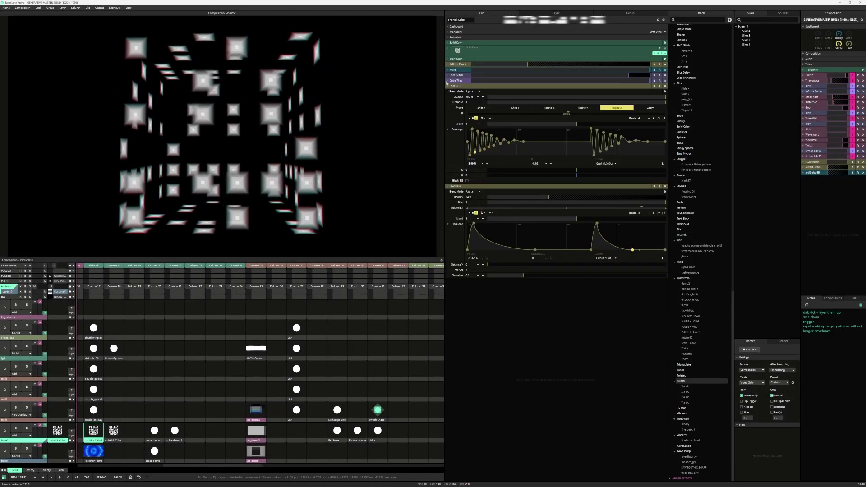
- Expand the Cube Tiles, Shift Glitch and Infinite Zoom effects so their envelopes show
click(447, 80)
click(447, 75)
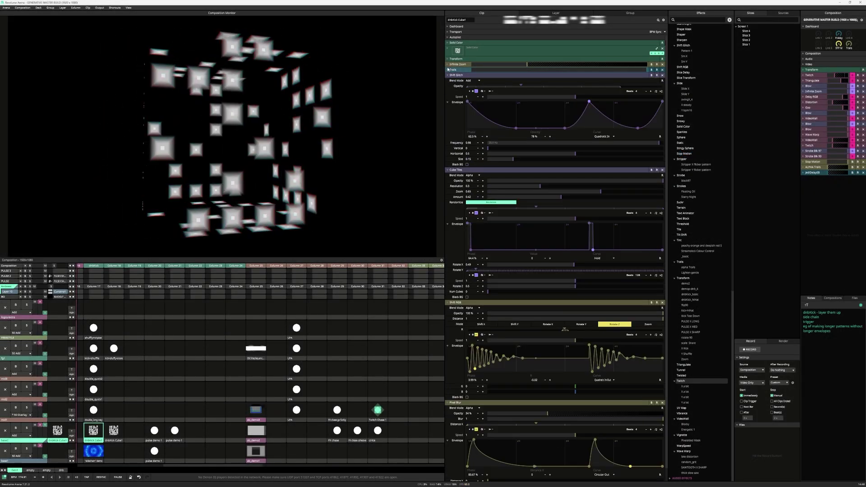
click(446, 64)
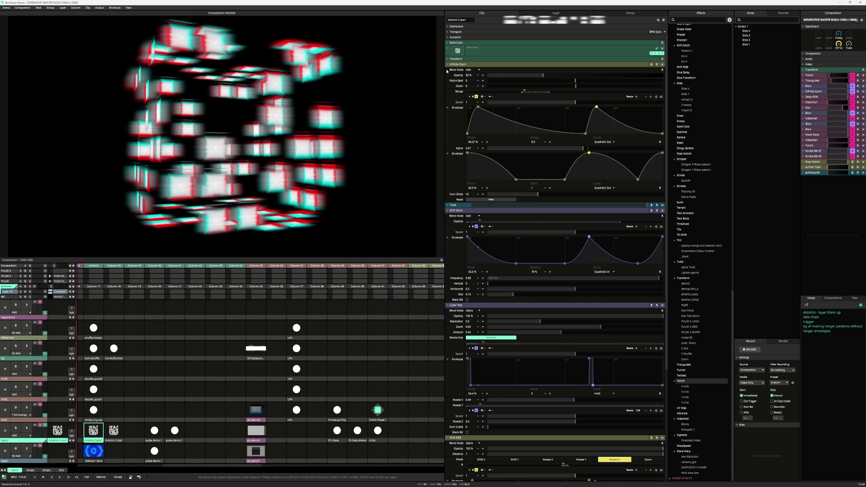
click(449, 206)
click(449, 206)
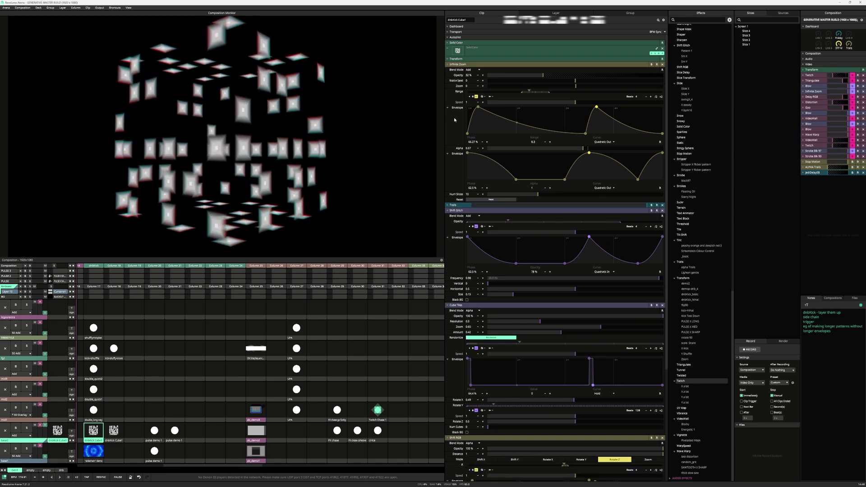
- Scroll through the effect list and select the dnbKick Cube1 clip
scroll(459, 170, down, 5)
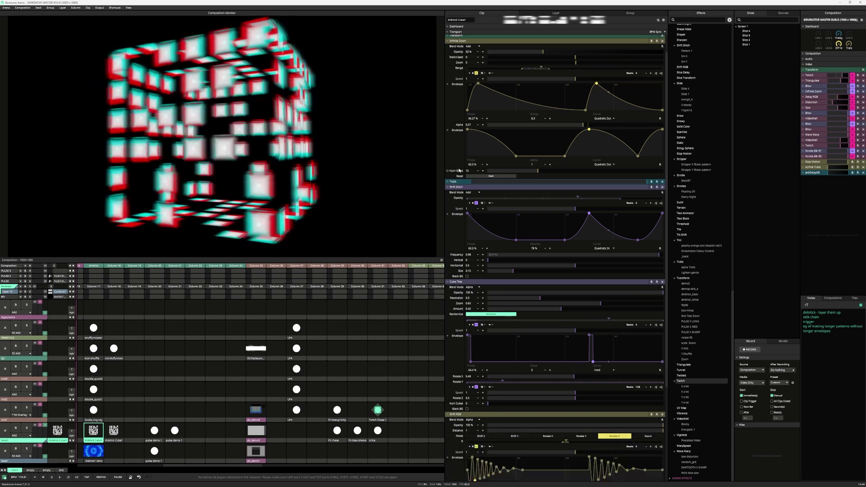
scroll(458, 171, down, 1)
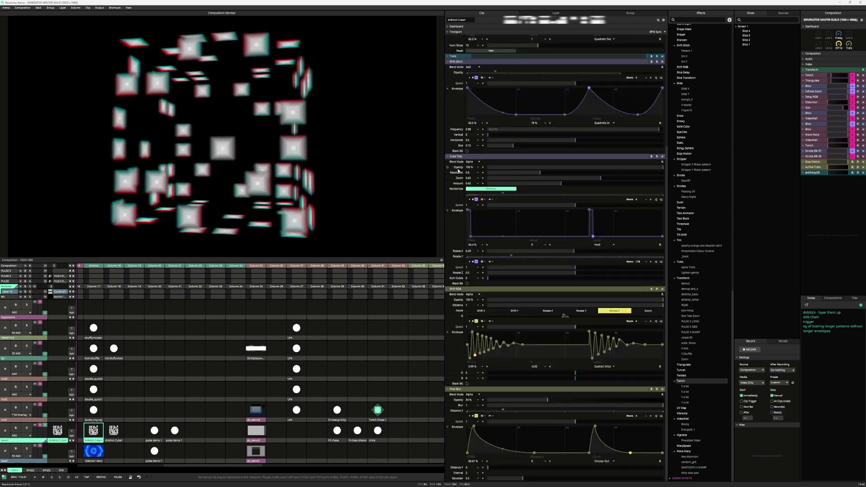
click(114, 431)
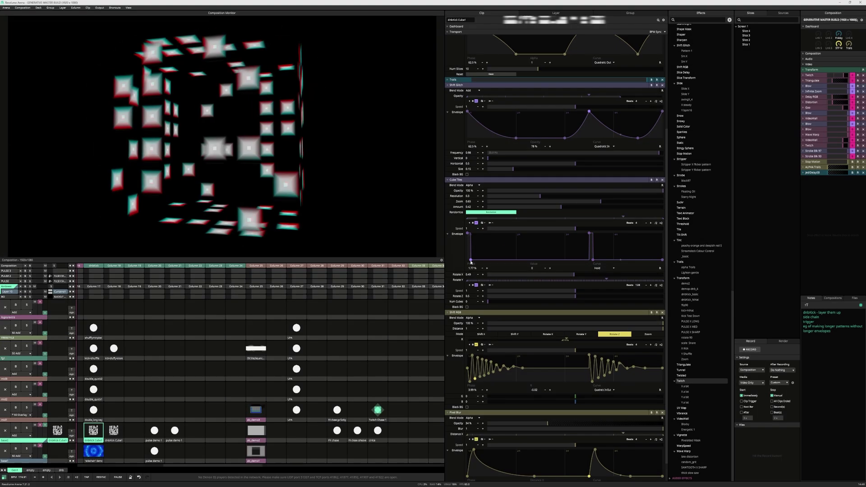
- Browse an envelope's presets, then launch the sidechain demo clip in the bottom layer
click(660, 267)
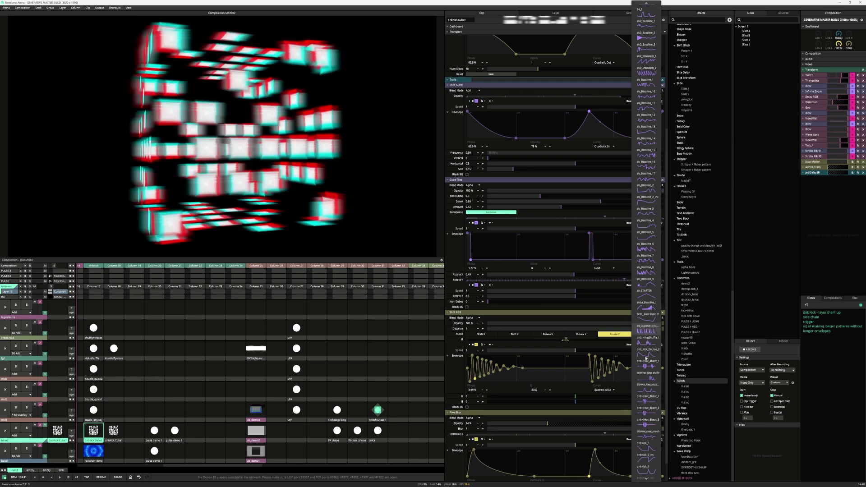
click(94, 449)
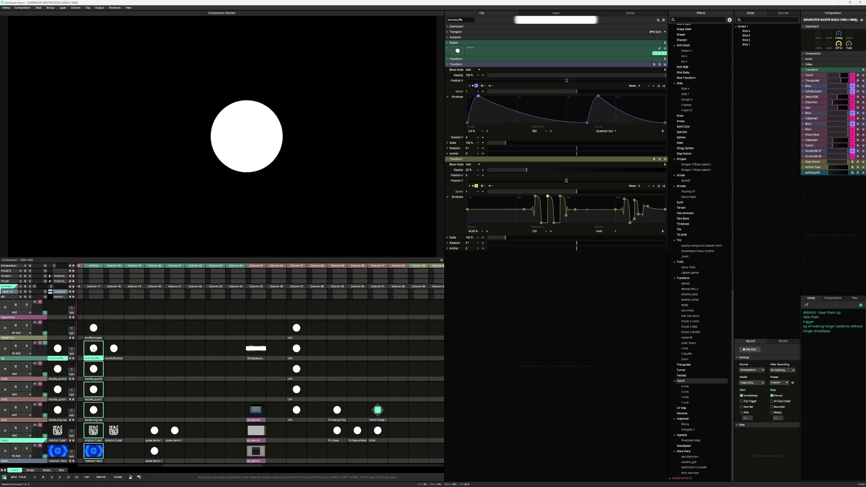
- Trigger the shuffly+triplet clip in the FREESTYLE layer
click(94, 333)
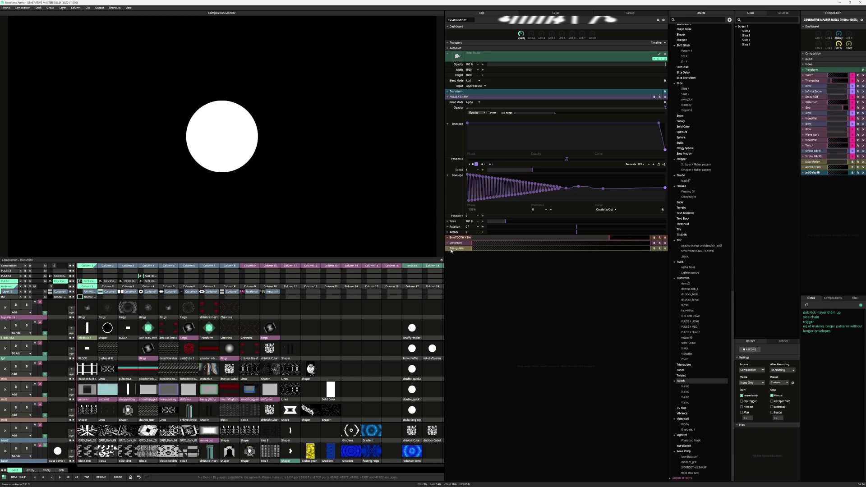
- Delete the early keyframes on pulse demo 1's Scale envelope, then launch the other pulse demo 1 clip
scroll(372, 369, right, 5)
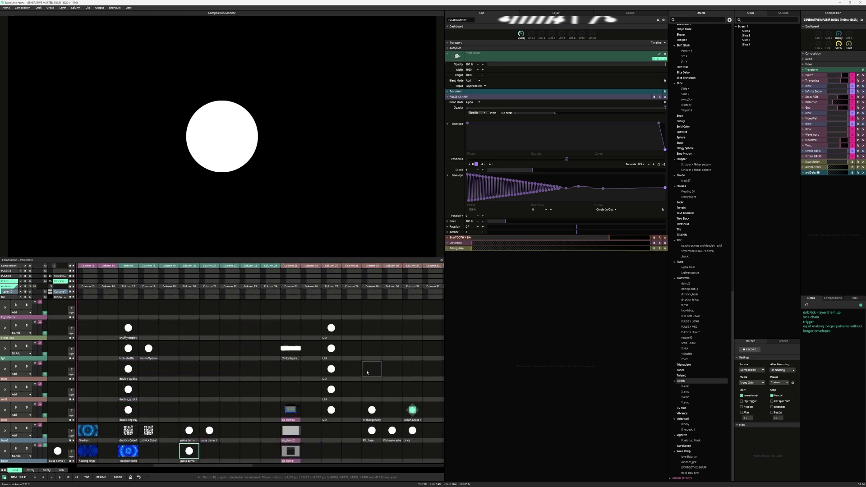
click(190, 433)
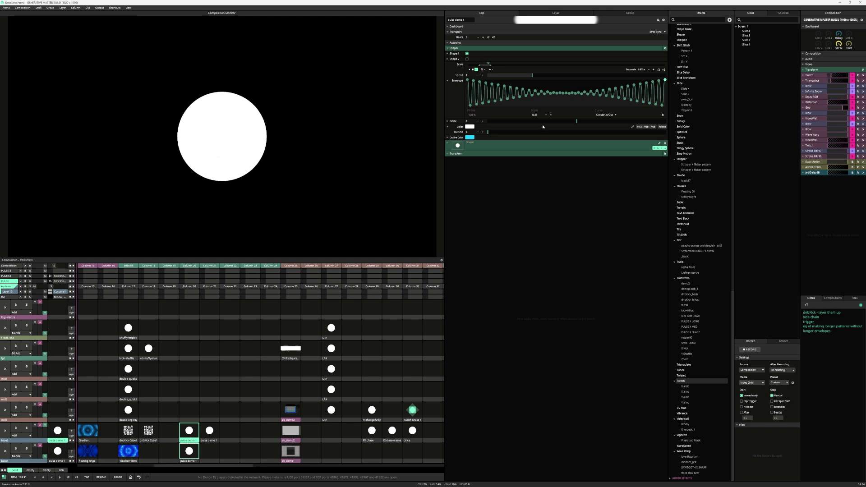
shift+click(474, 82)
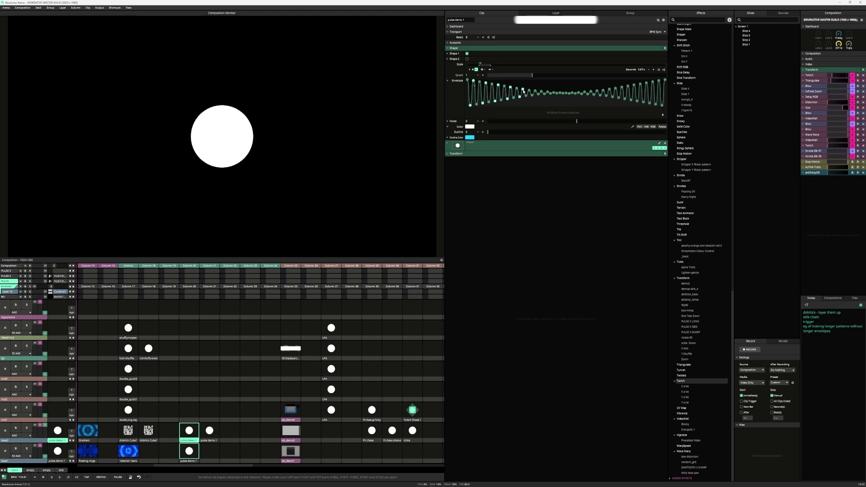
key(Delete)
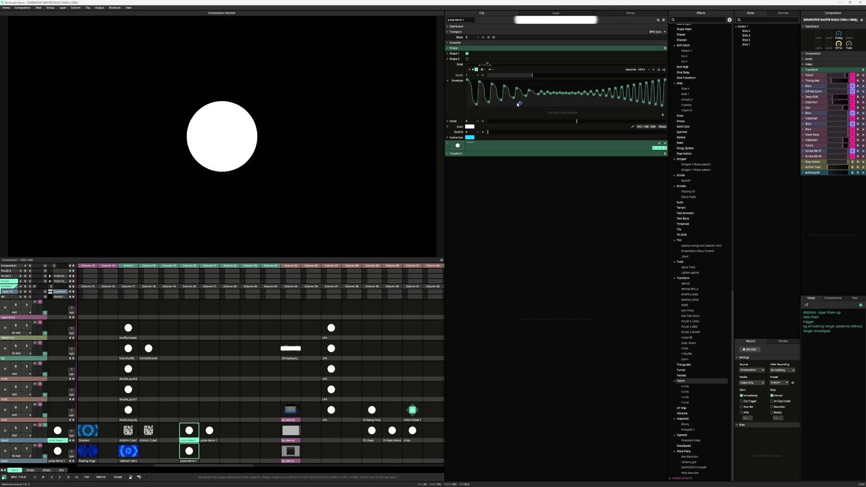
click(210, 430)
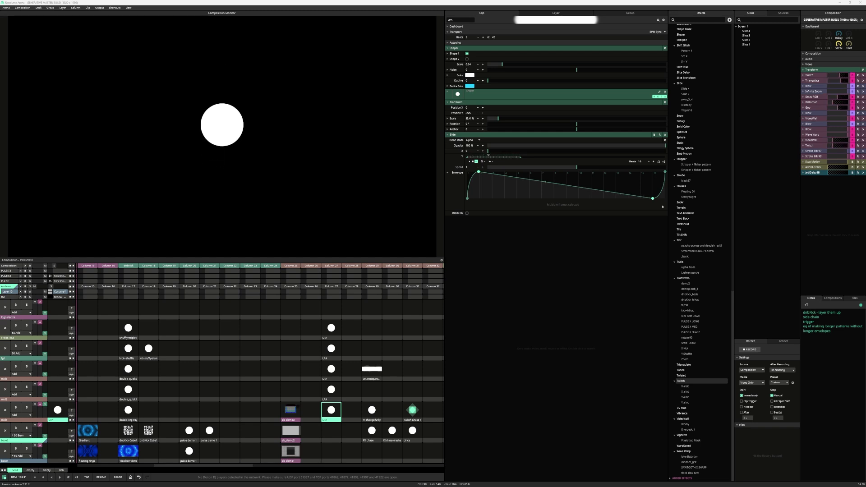
- Launch the mid2 LPA clip and move a Slide envelope keyframe later, raising it to 25%
click(330, 390)
click(511, 186)
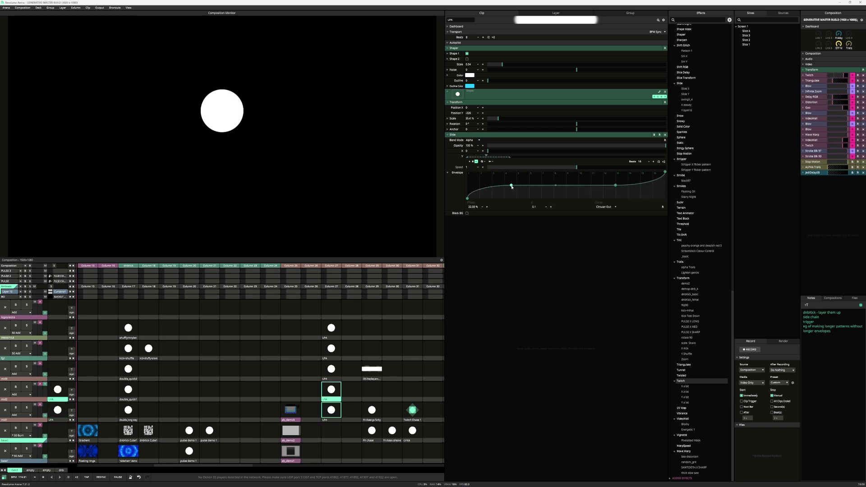
drag(511, 186, 516, 187)
click(531, 192)
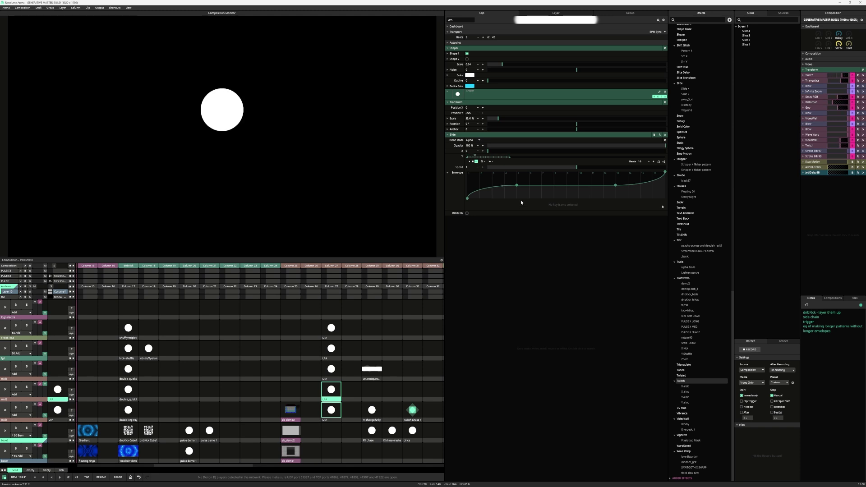
- Launch the mid3 and fgl LPA clips, review mid2 and mid1, then launch the FREESTYLE LPA clip
click(331, 368)
click(331, 348)
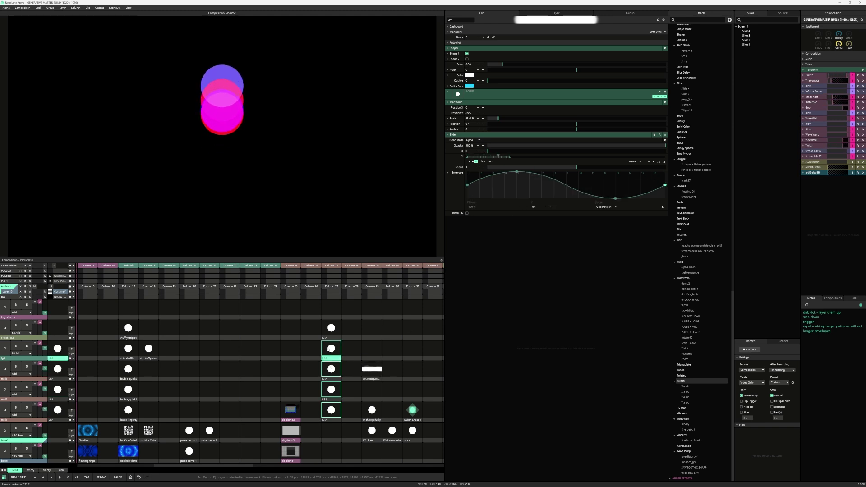
click(331, 376)
click(327, 399)
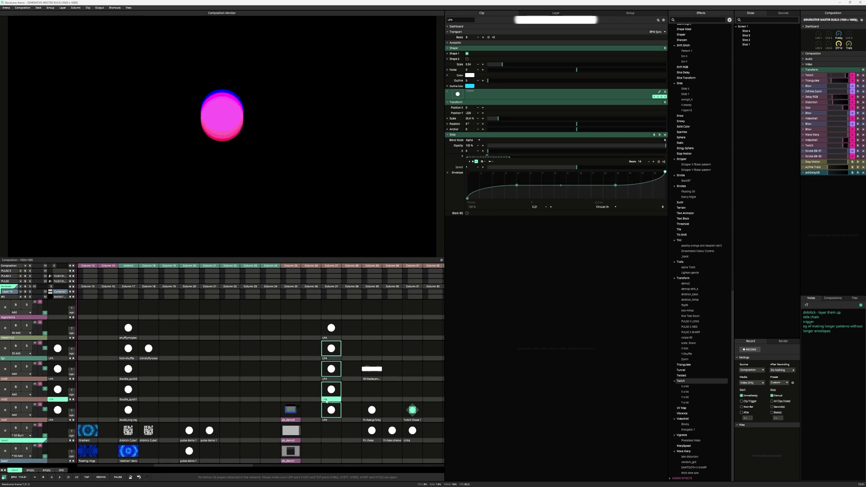
click(327, 420)
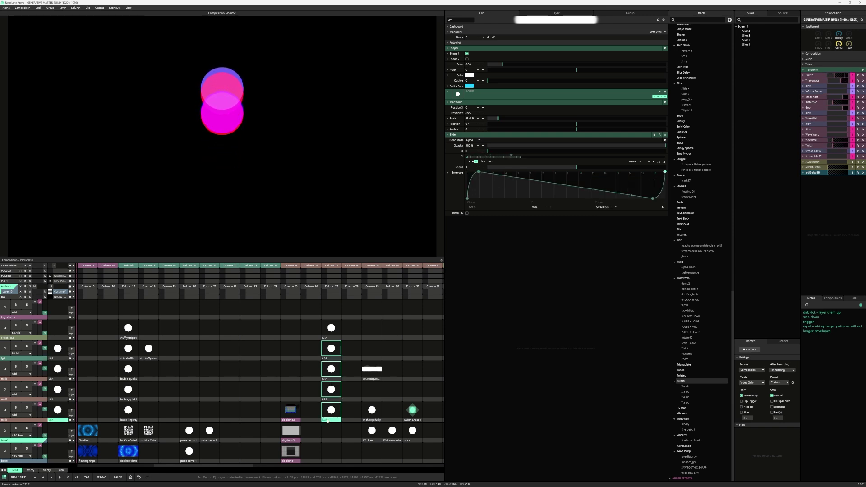
click(332, 332)
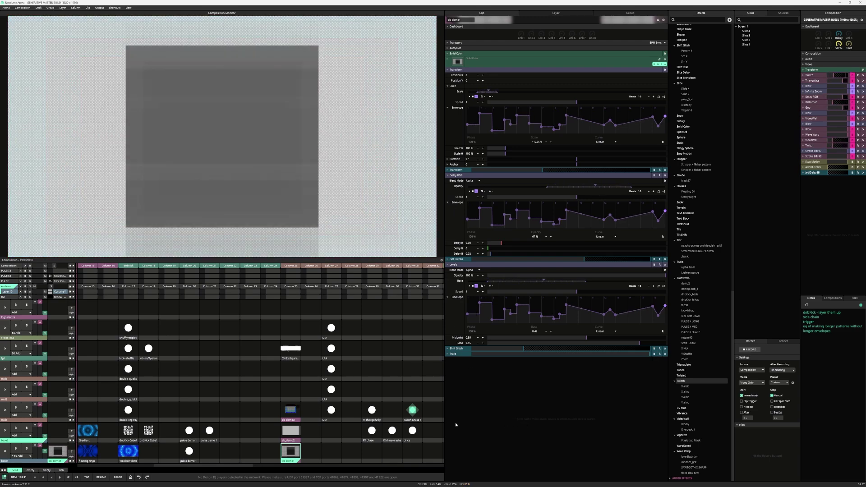
- Launch the ab_demo2 clip
click(288, 431)
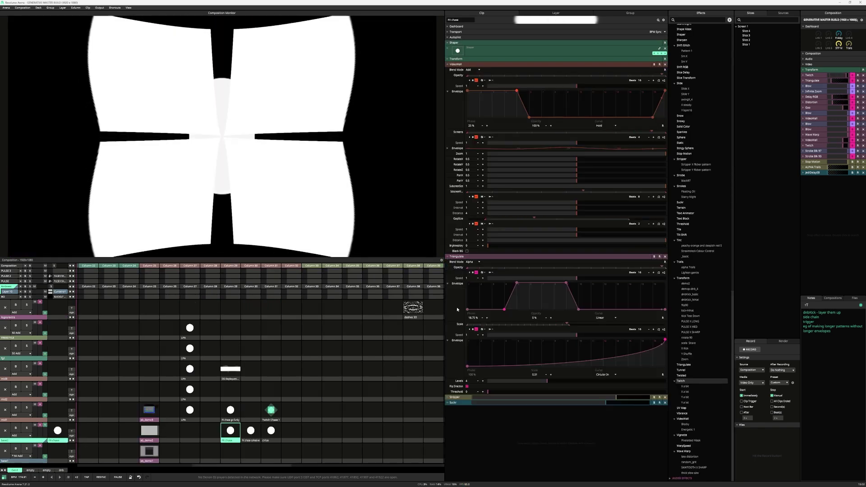
- Collapse Triangulate's second envelope and expand the Stripper and Suckr effects to view their envelopes
click(447, 341)
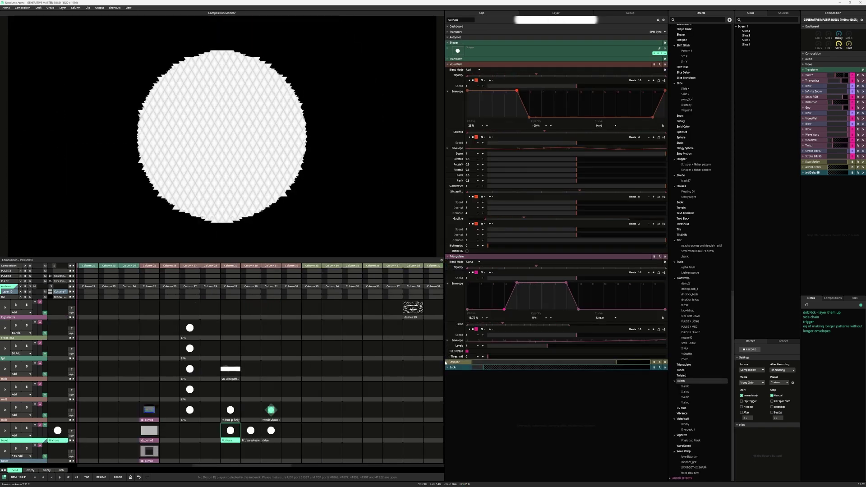
click(447, 362)
scroll(446, 451, down, 2)
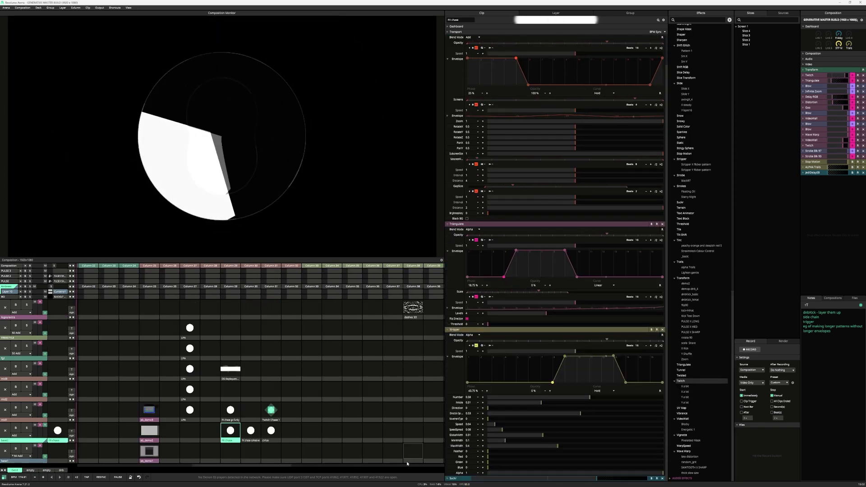
click(446, 478)
scroll(495, 446, down, 4)
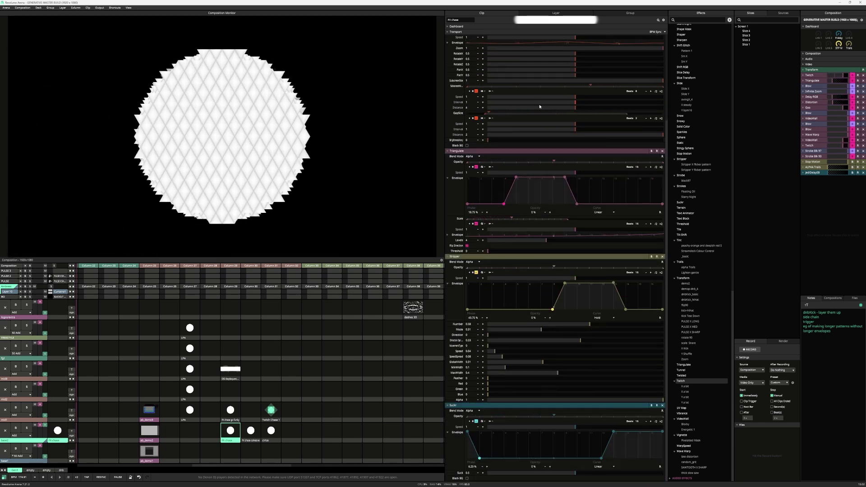
scroll(511, 386, up, 4)
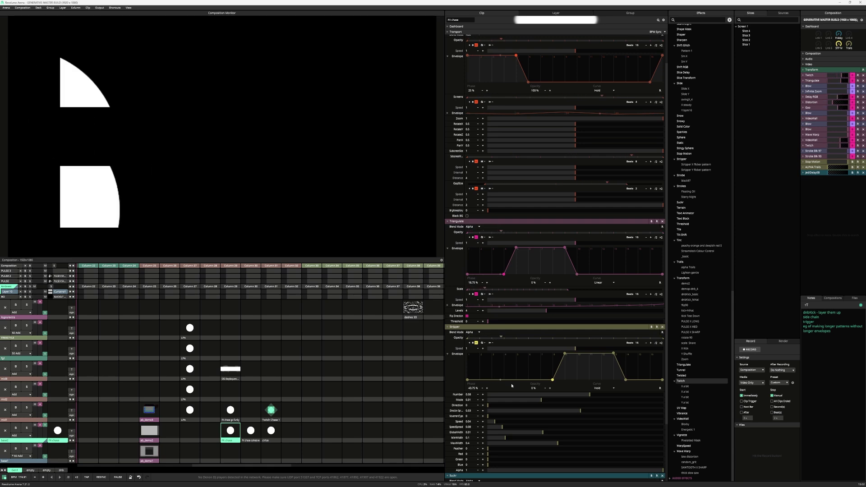
scroll(511, 385, up, 2)
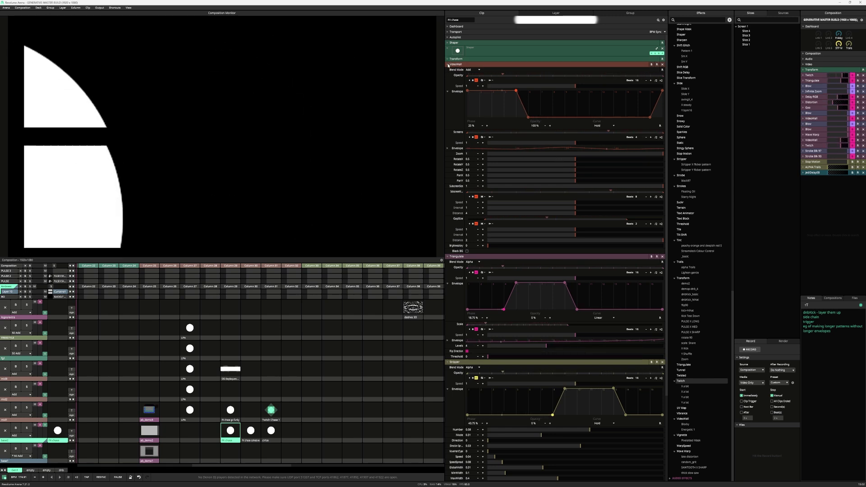
- Collapse the VideoWall, Triangulate, Stripper and Suckr effects in the Clip panel
click(448, 64)
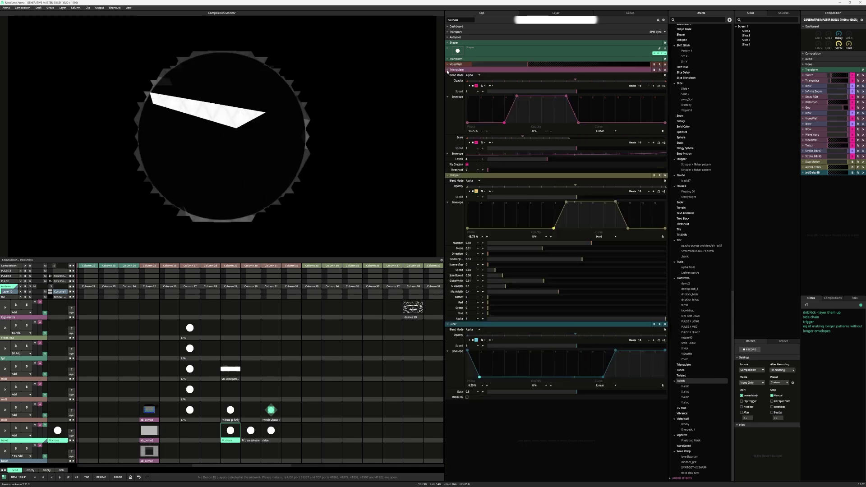
click(447, 70)
click(447, 75)
click(448, 81)
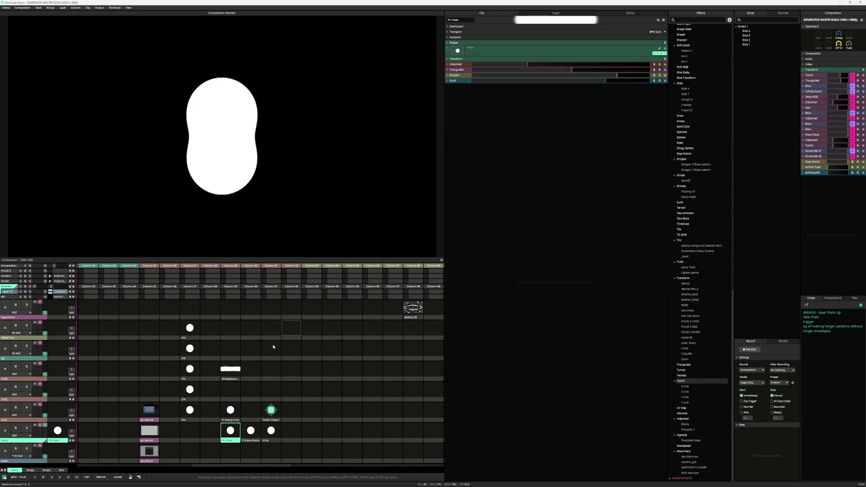
- Alternate between the FX chase go funky and FX chase clips, finishing on FX chase go funky
click(230, 410)
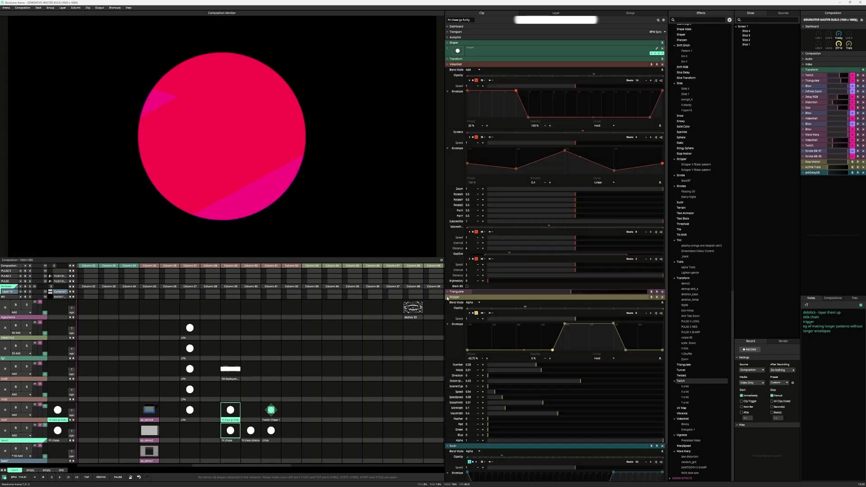
click(232, 440)
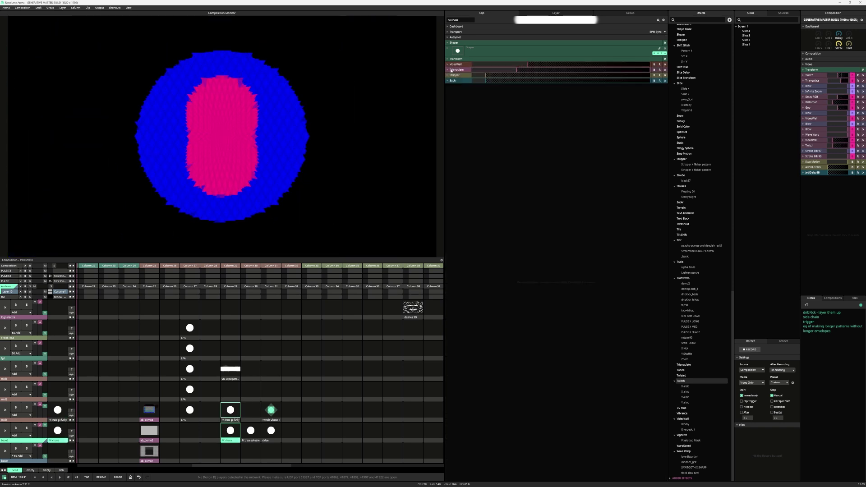
ctrl+click(447, 81)
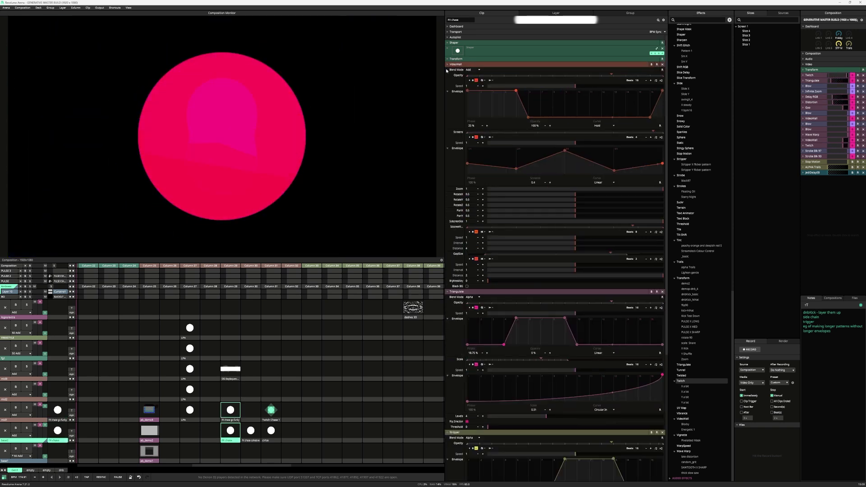
click(230, 411)
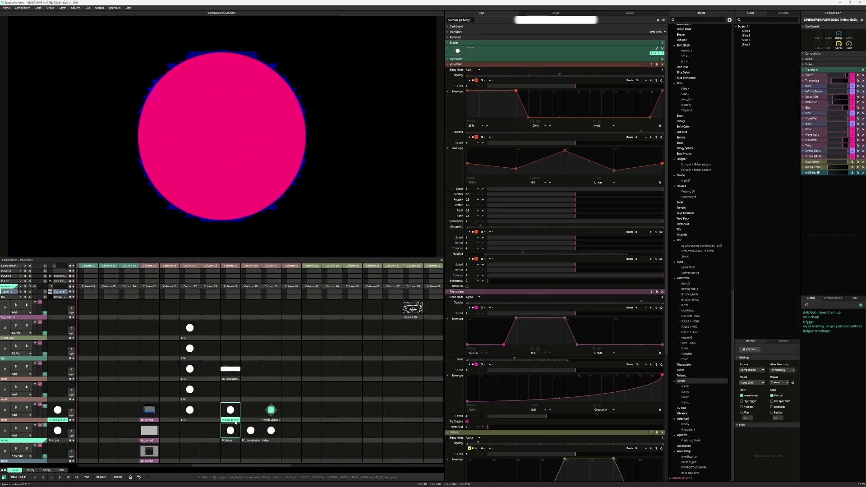
click(231, 431)
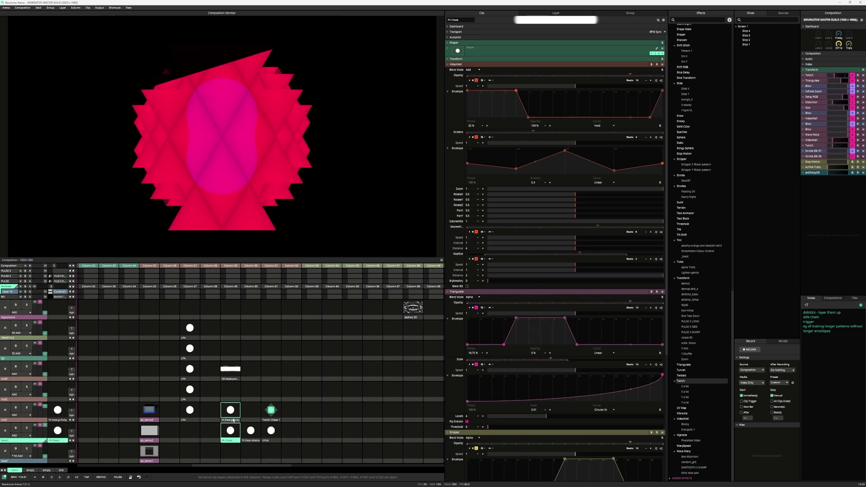
click(232, 421)
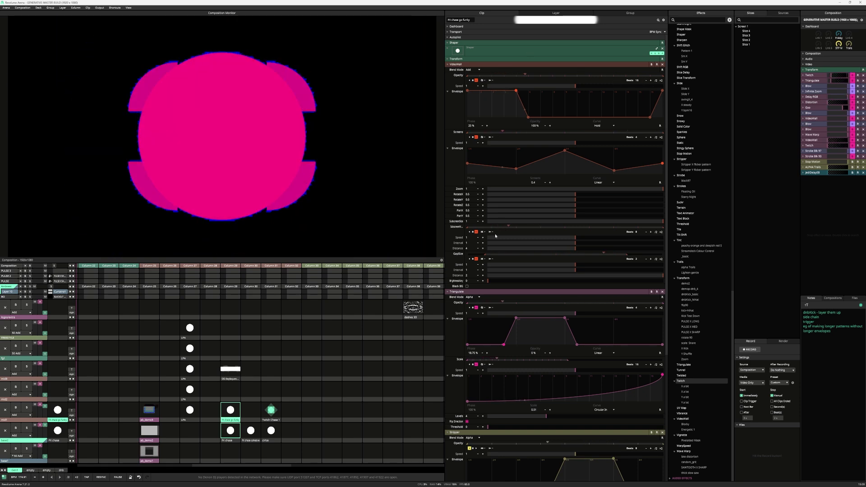
scroll(574, 313, down, 5)
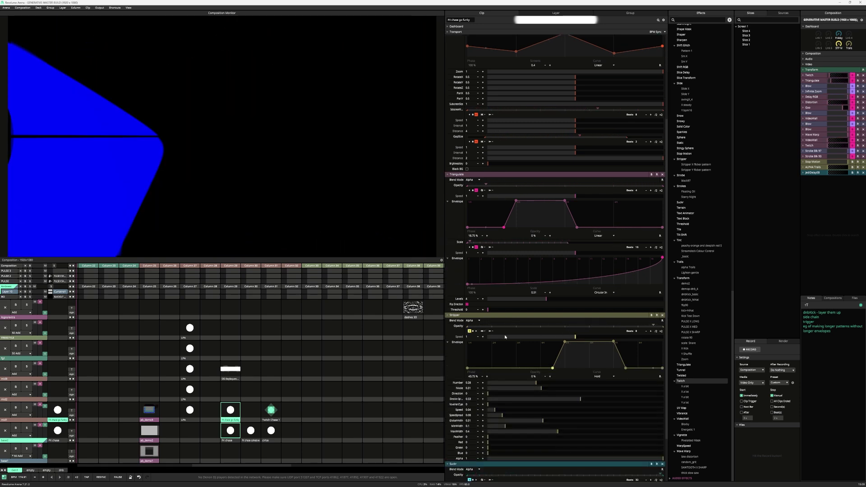
scroll(505, 337, down, 3)
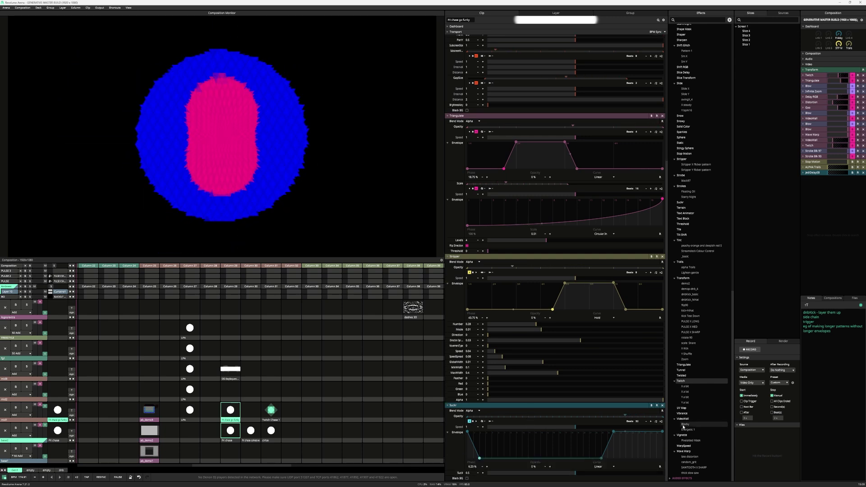